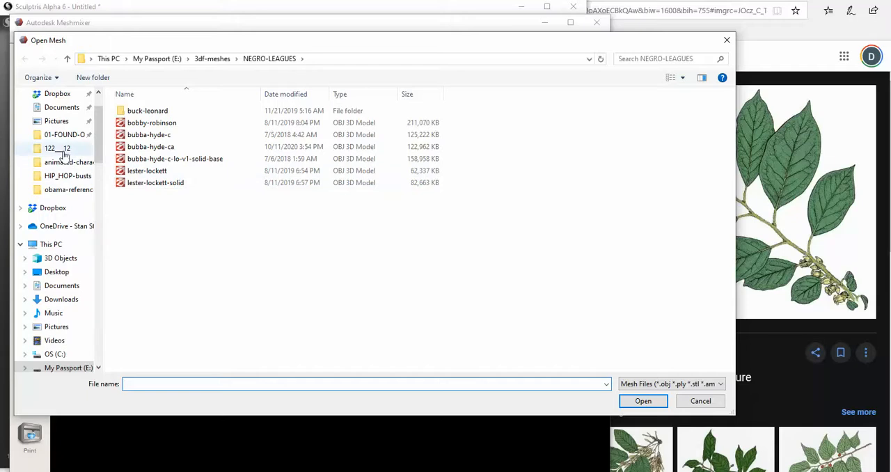
Open the leaves-on-branch-2 mesh from the Pictures folder
{"action": "left_click", "coordinate": [61, 121]}
{"action": "left_click", "coordinate": [621, 142]}
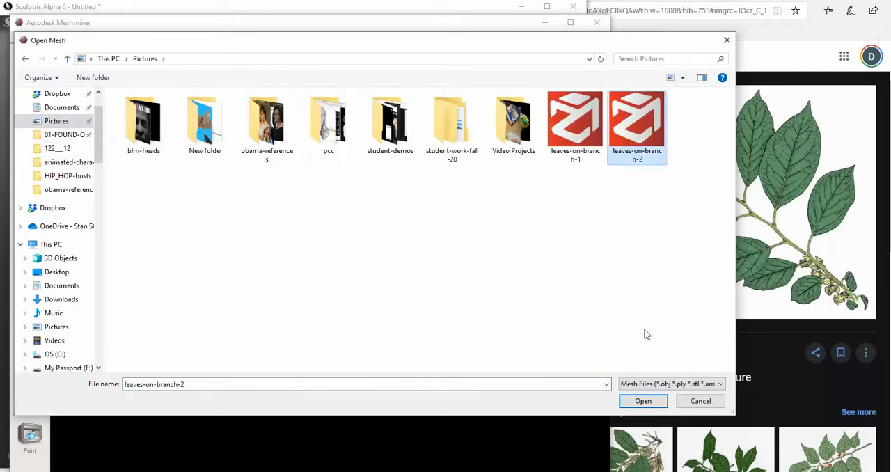
{"action": "left_click", "coordinate": [642, 401]}
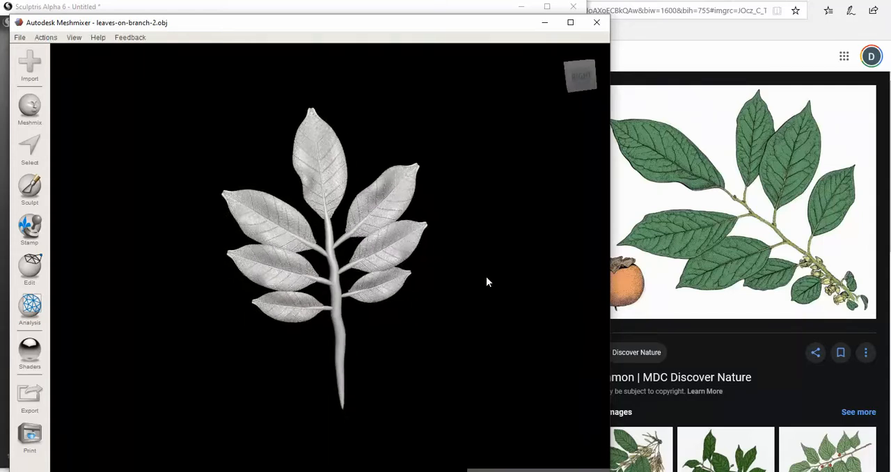
Convert the leafy branch into a solid with the Fast solid type at accuracy 128 and mesh density 128
{"action": "right_click_drag", "start_coordinate": [495, 280], "coordinate": [523, 235]}
{"action": "scroll", "coordinate": [380, 324], "scroll_direction": "down", "scroll_amount": 1}
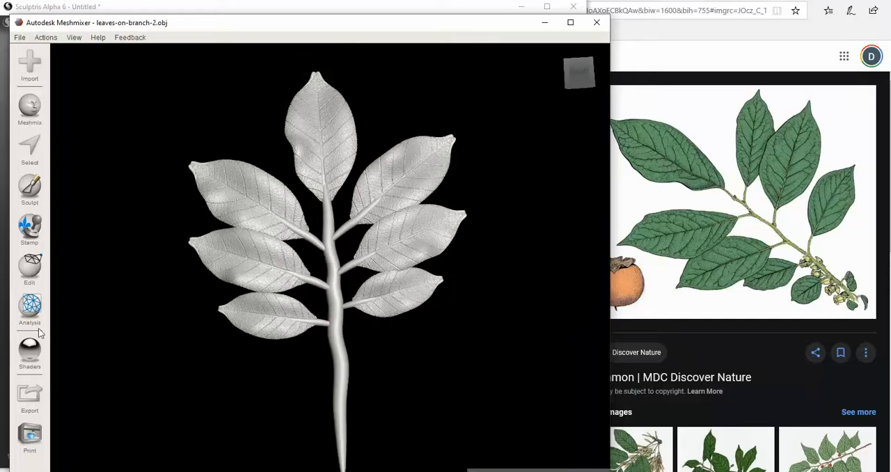
{"action": "left_click", "coordinate": [33, 272]}
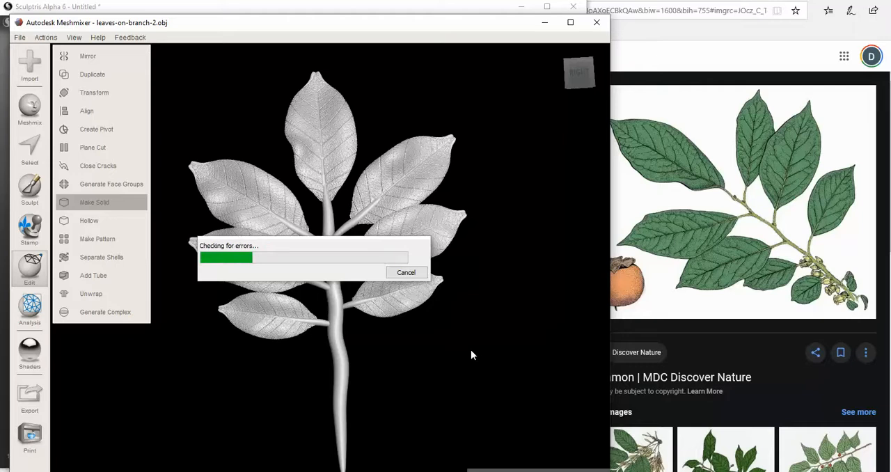
{"action": "right_click_drag", "start_coordinate": [472, 352], "coordinate": [481, 396]}
{"action": "right_click_drag", "start_coordinate": [422, 389], "coordinate": [396, 377]}
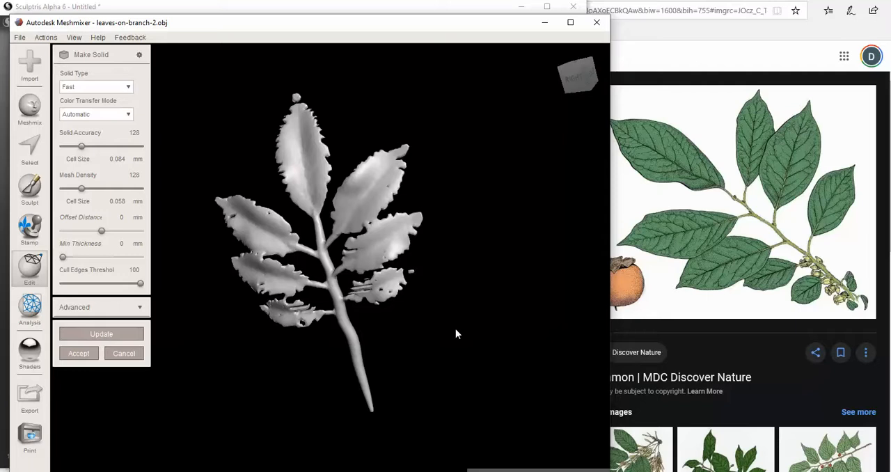
{"action": "scroll", "coordinate": [455, 333], "scroll_direction": "up", "scroll_amount": 1}
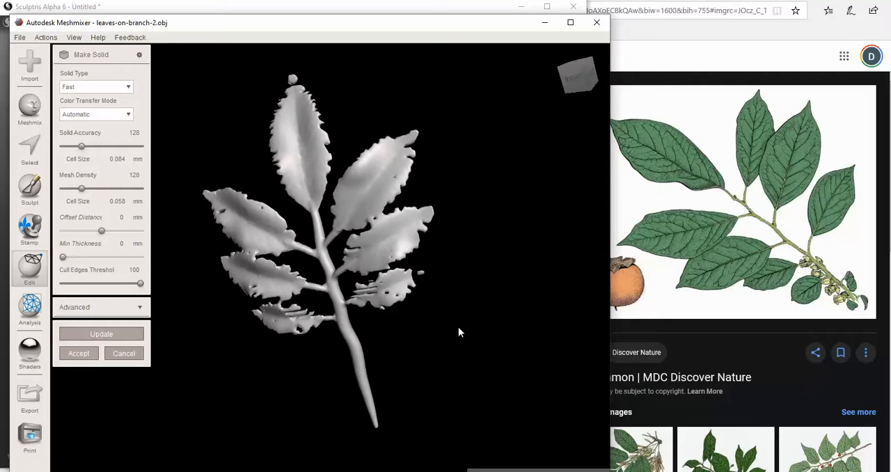
{"action": "right_click_drag", "start_coordinate": [498, 291], "coordinate": [436, 316]}
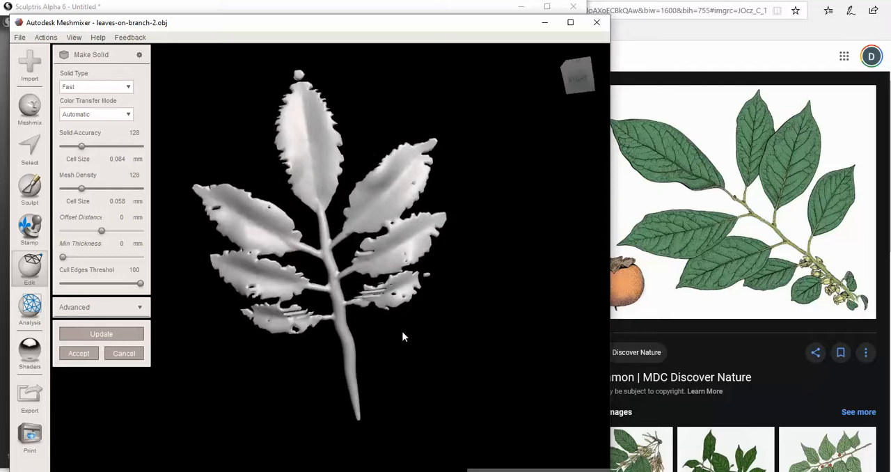
{"action": "right_click_drag", "start_coordinate": [453, 348], "coordinate": [336, 330]}
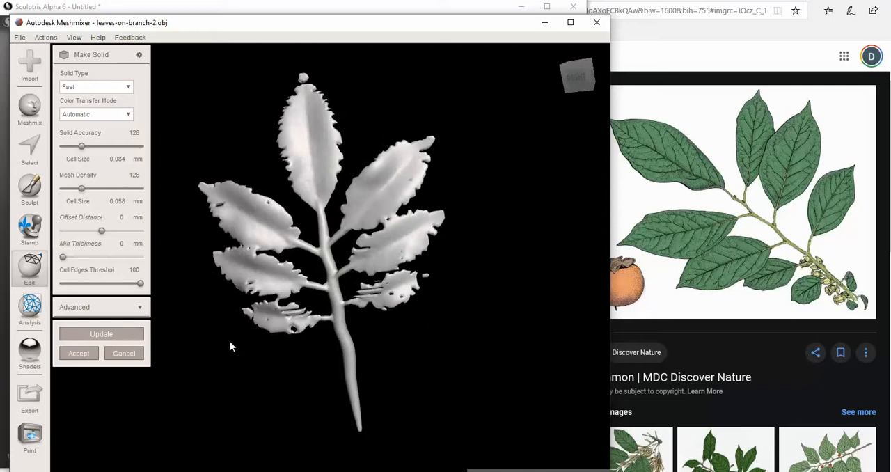
{"action": "left_click", "coordinate": [93, 357]}
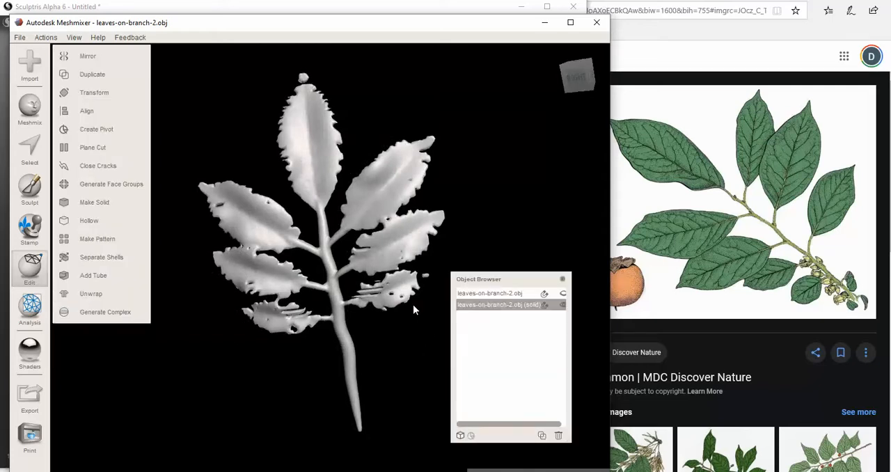
Export the solid branch in OBJ format to the Pictures folder as leaves-on-branch-2-SOLID-lo
{"action": "left_click", "coordinate": [19, 37]}
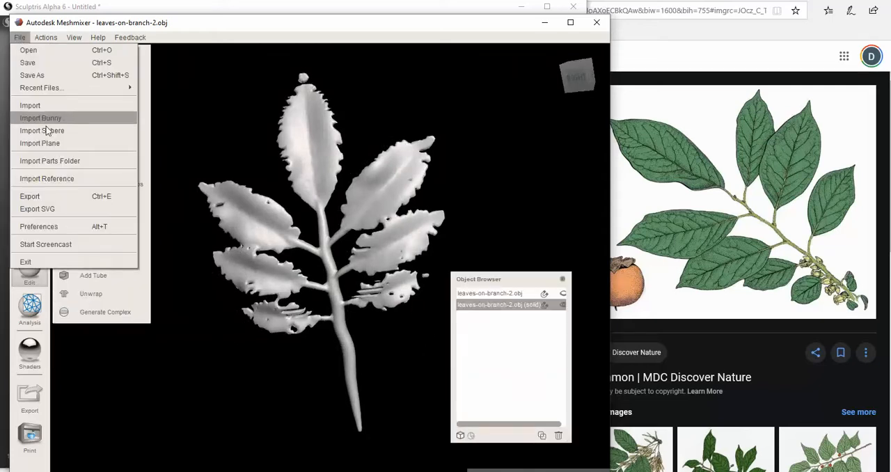
{"action": "left_click", "coordinate": [50, 195]}
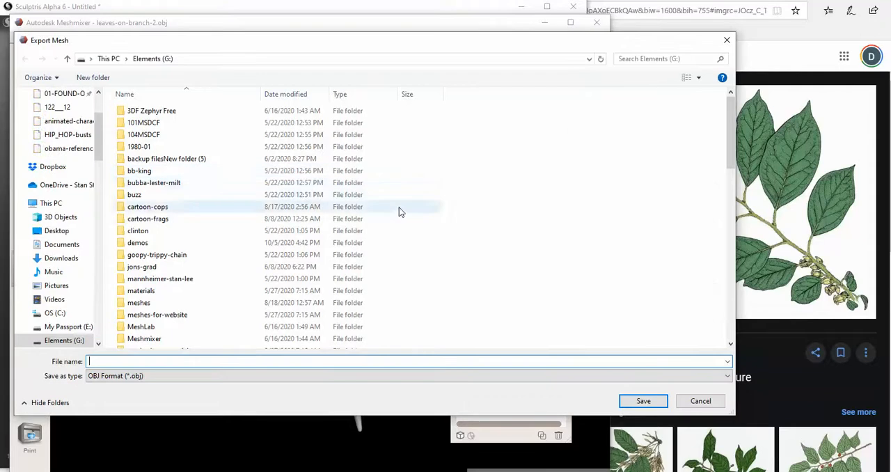
{"action": "left_click_drag", "start_coordinate": [69, 149], "coordinate": [78, 188]}
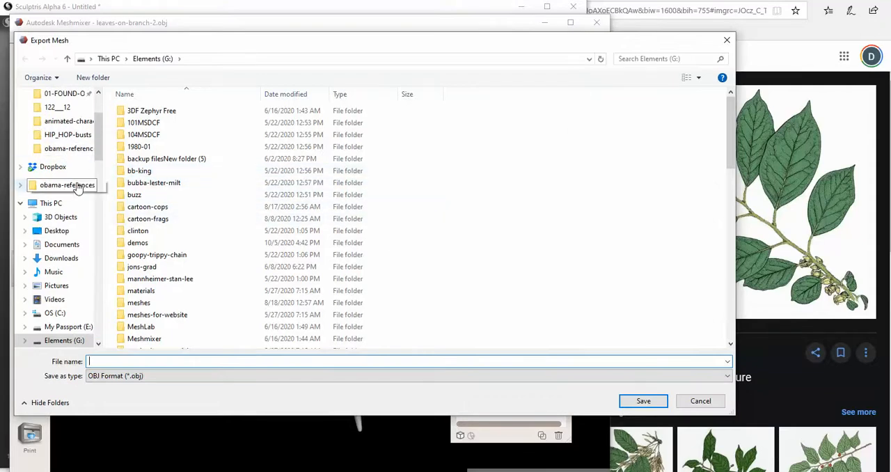
{"action": "scroll", "coordinate": [77, 188], "scroll_direction": "up", "scroll_amount": 2}
{"action": "left_click", "coordinate": [60, 137]}
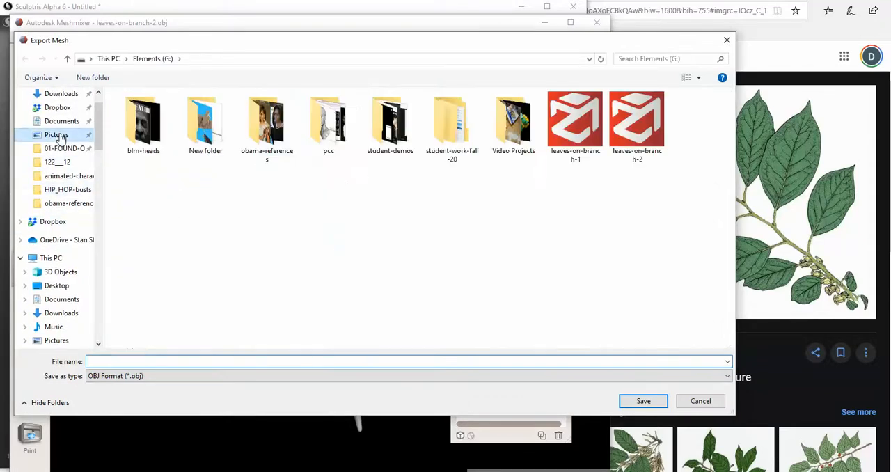
{"action": "left_click", "coordinate": [636, 135]}
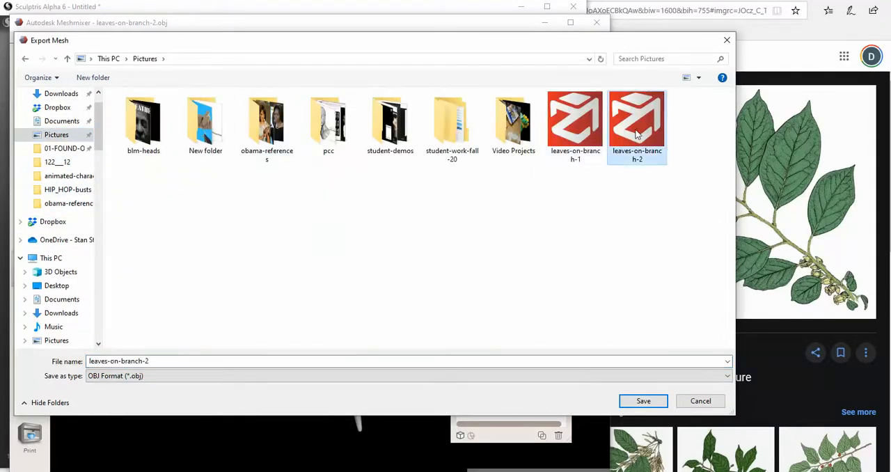
{"action": "left_click", "coordinate": [167, 358]}
{"action": "left_click", "coordinate": [175, 361]}
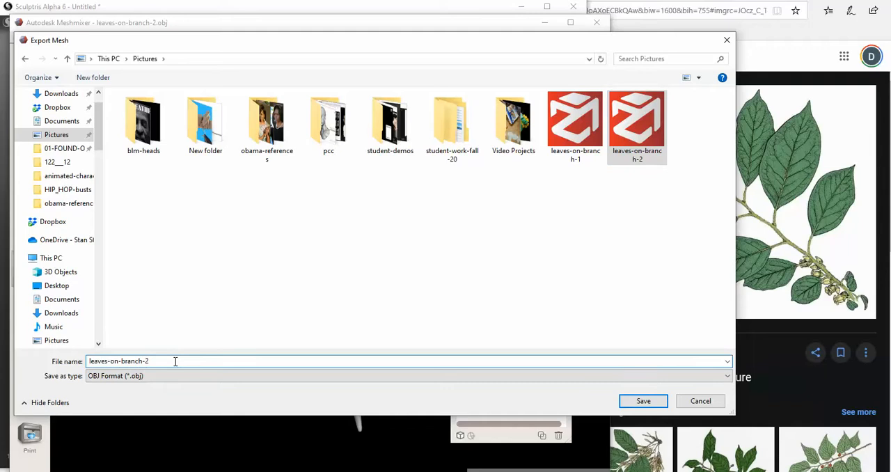
{"action": "type", "text": "-SOLID-lo"}
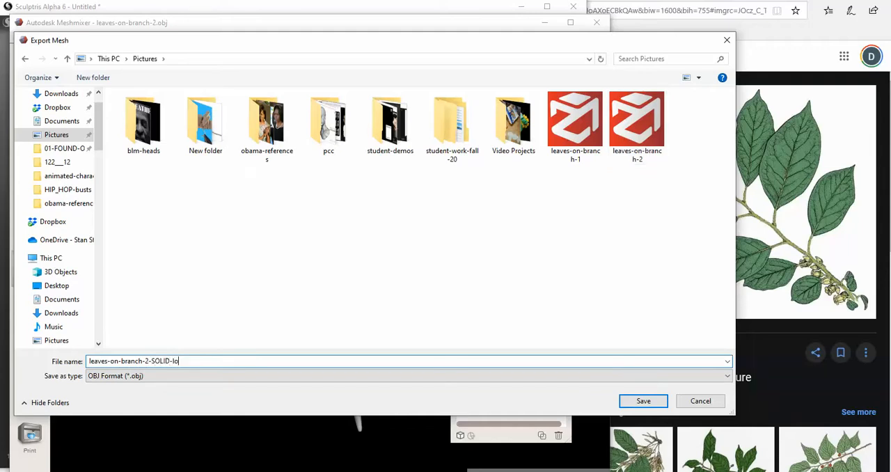
{"action": "left_click", "coordinate": [643, 401]}
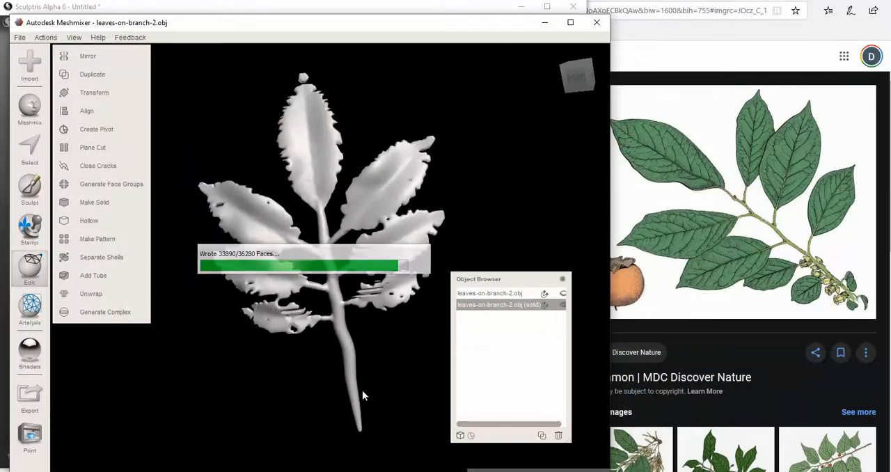
Replace the current scene with the original leaves-on-branch-2 mesh from the Pictures folder
{"action": "right_click_drag", "start_coordinate": [386, 383], "coordinate": [406, 347]}
{"action": "left_click", "coordinate": [579, 79]}
{"action": "right_click_drag", "start_coordinate": [303, 277], "coordinate": [407, 338]}
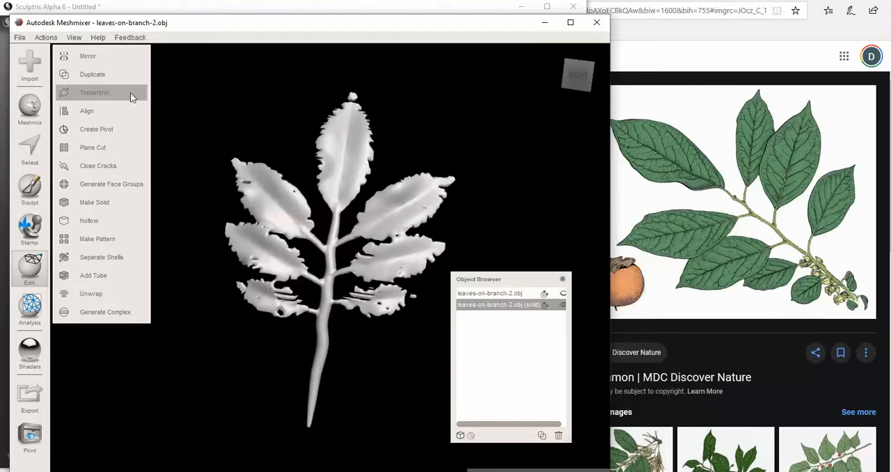
{"action": "left_click", "coordinate": [29, 64]}
{"action": "left_click", "coordinate": [385, 268]}
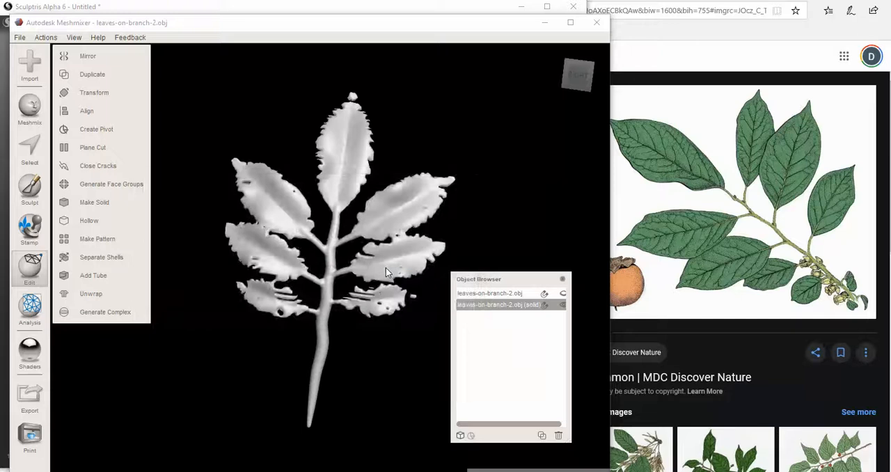
{"action": "left_click", "coordinate": [626, 152]}
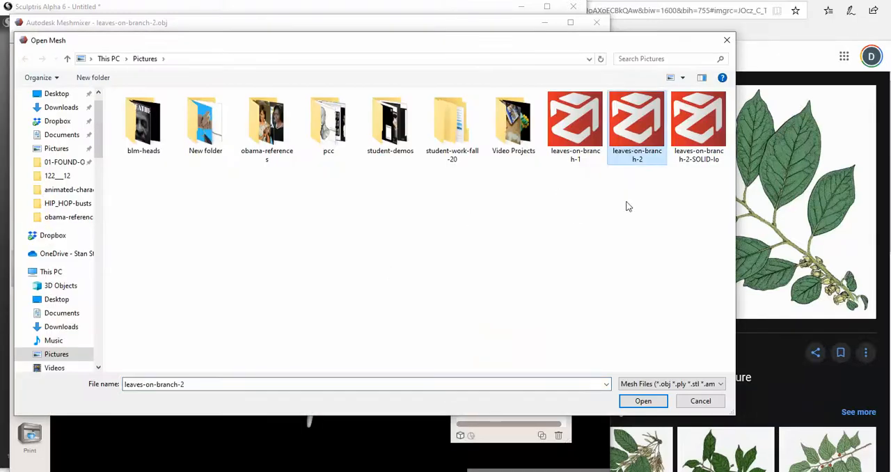
{"action": "left_click", "coordinate": [630, 401]}
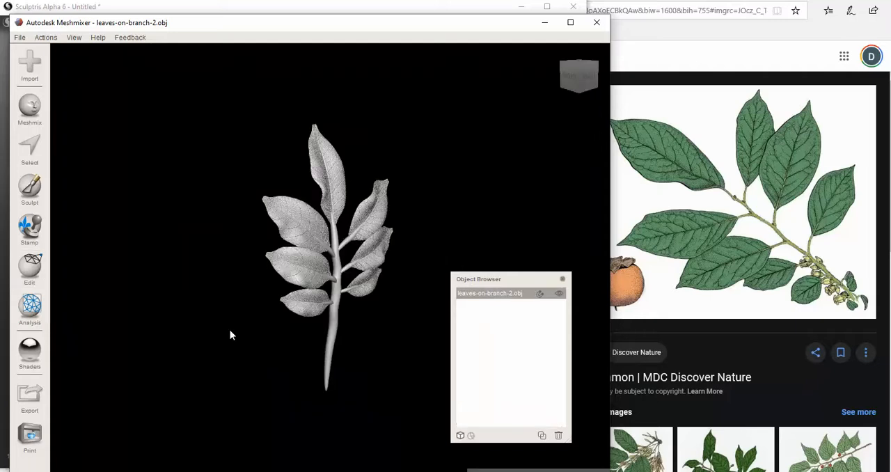
Widen the mesh editor window across the browser window behind it
{"action": "right_click_drag", "start_coordinate": [332, 342], "coordinate": [262, 348]}
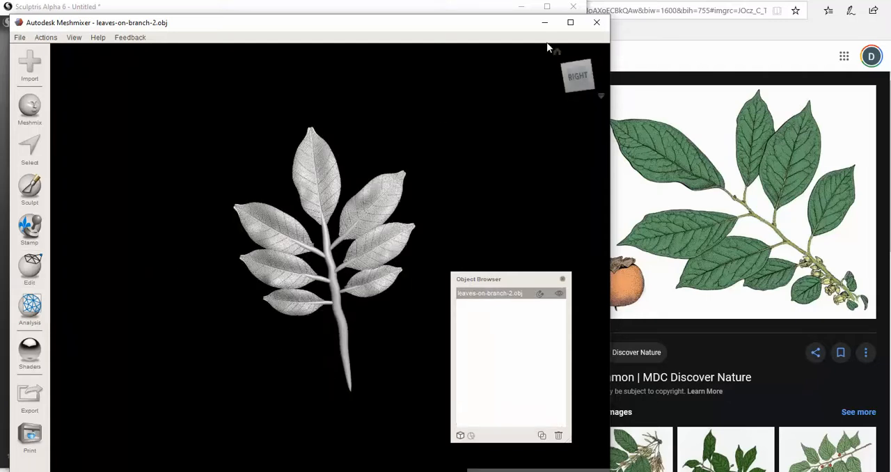
{"action": "left_click_drag", "start_coordinate": [605, 145], "coordinate": [856, 175]}
{"action": "scroll", "coordinate": [152, 295], "scroll_direction": "up", "scroll_amount": 5}
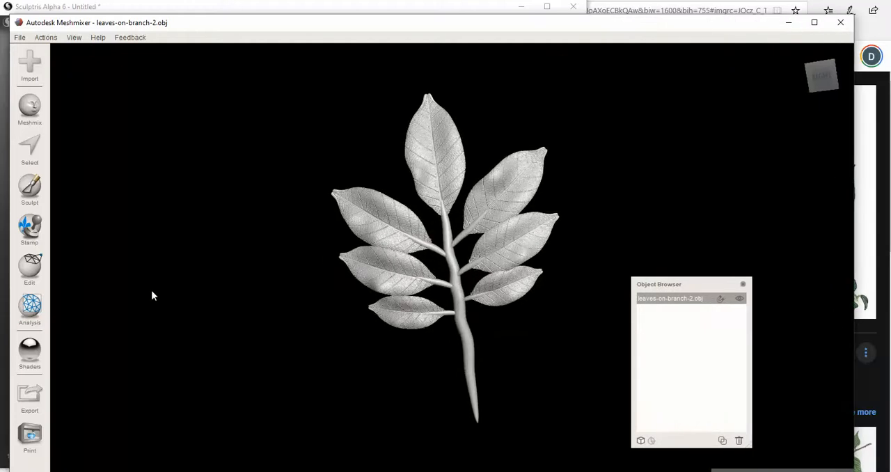
Recompute the branch with Make Solid using the Accurate type, solid accuracy 311 and mesh density 318
{"action": "left_click", "coordinate": [32, 270]}
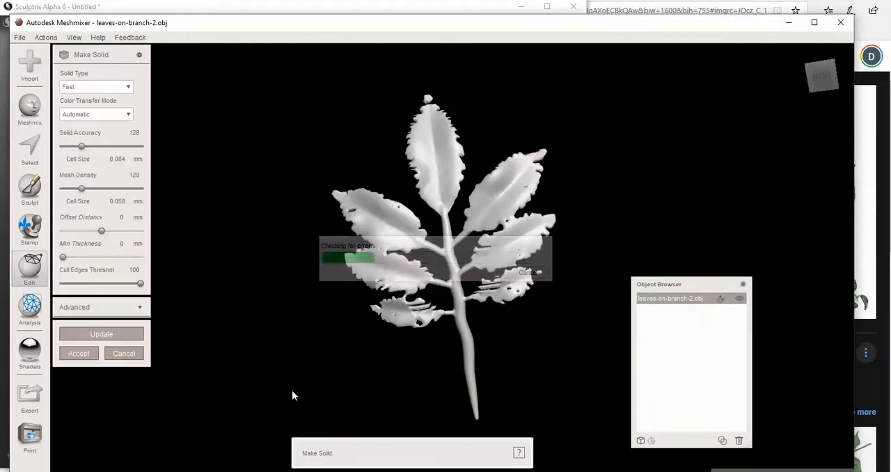
{"action": "left_click", "coordinate": [99, 87]}
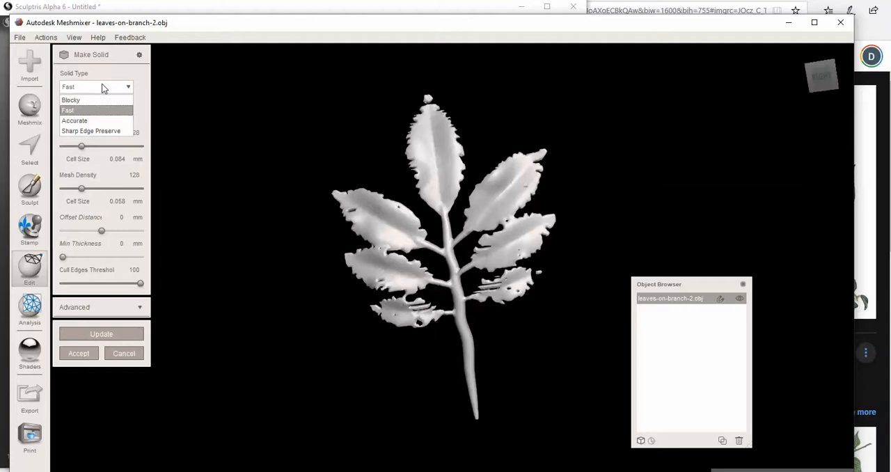
{"action": "left_click", "coordinate": [85, 121]}
{"action": "left_click_drag", "start_coordinate": [80, 147], "coordinate": [125, 147]}
{"action": "left_click_drag", "start_coordinate": [82, 189], "coordinate": [102, 191]}
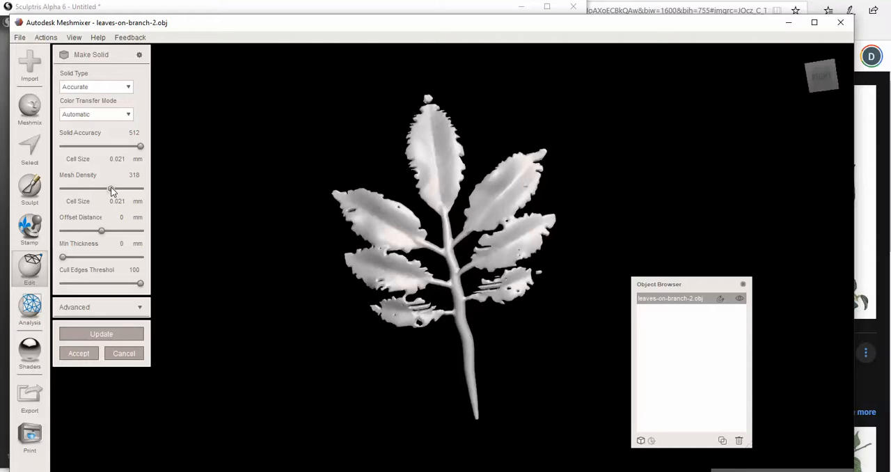
{"action": "left_click_drag", "start_coordinate": [140, 148], "coordinate": [113, 148]}
{"action": "left_click", "coordinate": [105, 335]}
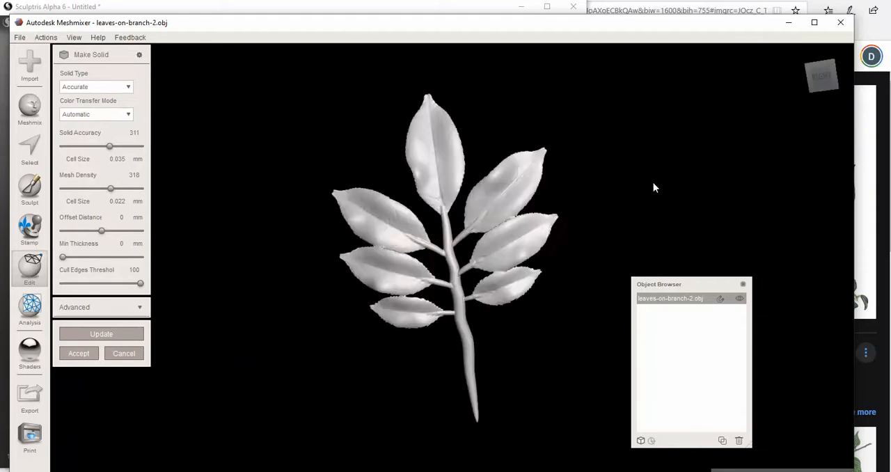
Inspect the leaf edges of the recomputed solid, move the window up and accept the solid
{"action": "scroll", "coordinate": [617, 210], "scroll_direction": "up", "scroll_amount": 4}
{"action": "right_click_drag", "start_coordinate": [653, 187], "coordinate": [340, 287]}
{"action": "scroll", "coordinate": [421, 217], "scroll_direction": "down", "scroll_amount": 3}
{"action": "left_click", "coordinate": [826, 75]}
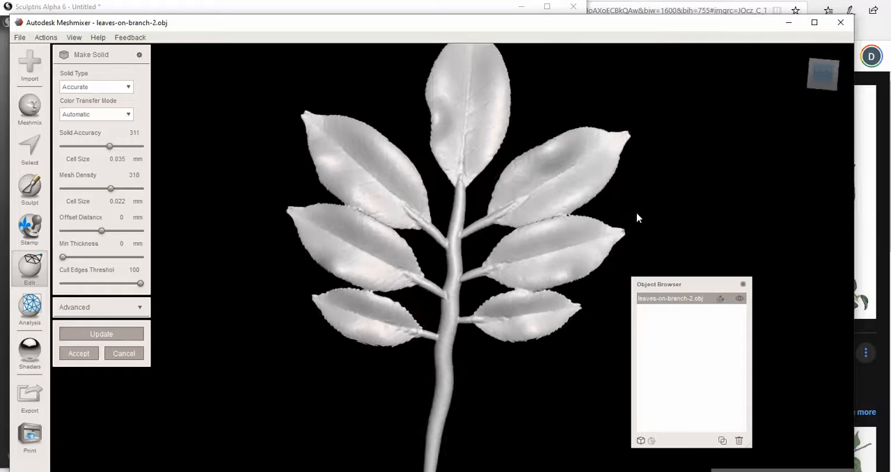
{"action": "right_click_drag", "start_coordinate": [449, 225], "coordinate": [444, 256]}
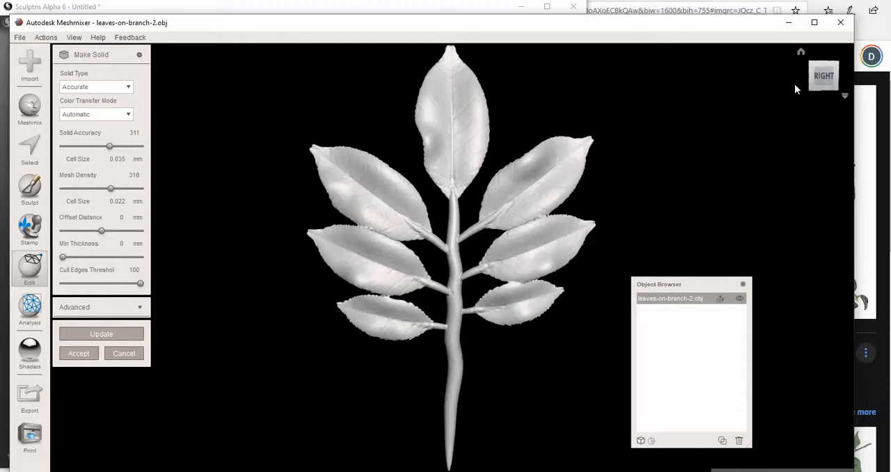
{"action": "left_click_drag", "start_coordinate": [710, 26], "coordinate": [711, 6]}
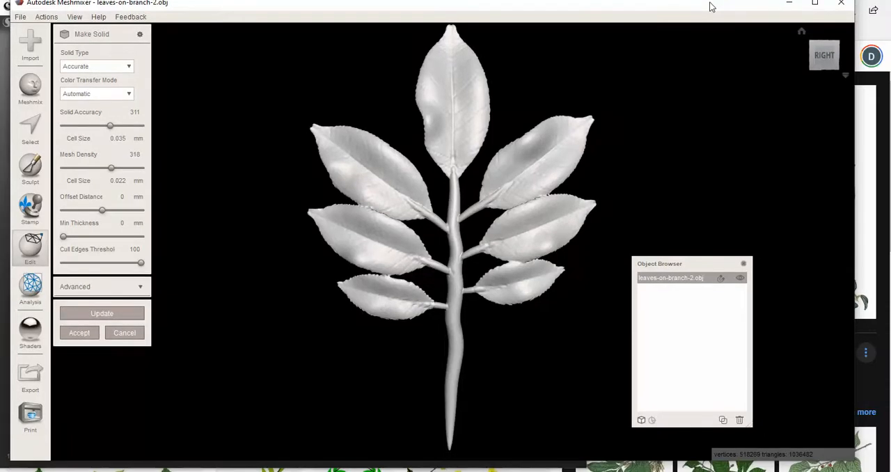
{"action": "left_click", "coordinate": [78, 333]}
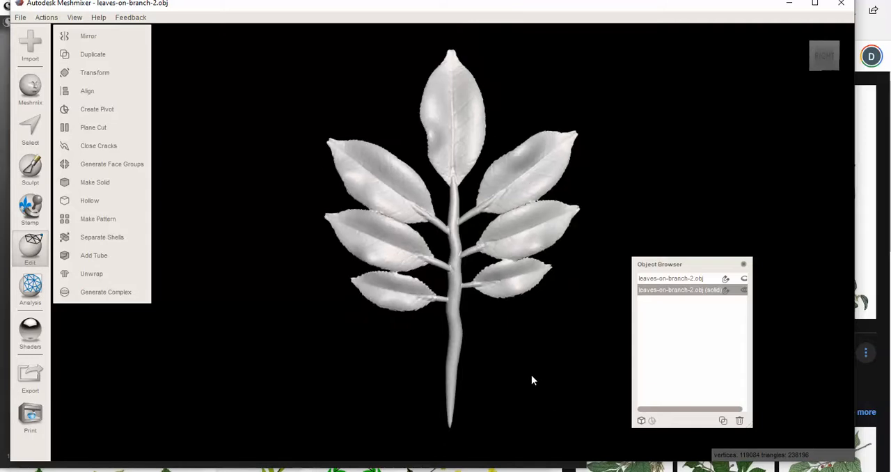
Plane-cut the stem a short way below the lowest leaves with Remeshed Fill, discarding the tapered tip and keeping the leafy part
{"action": "right_click_drag", "start_coordinate": [527, 373], "coordinate": [464, 367]}
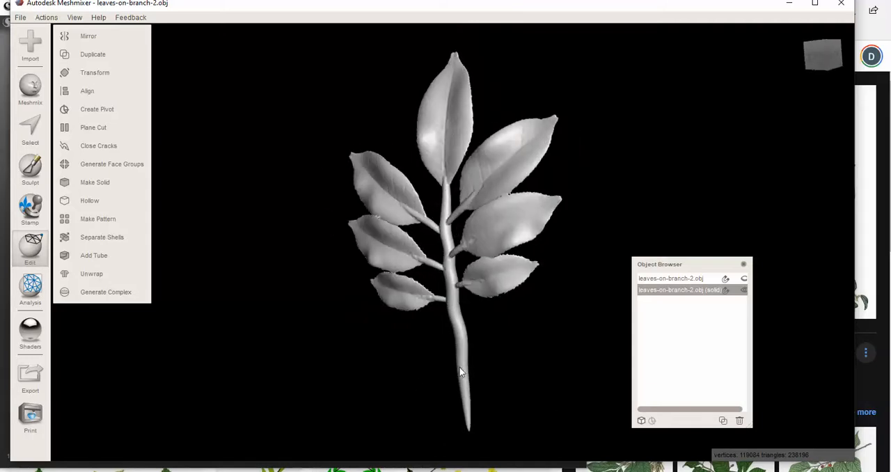
{"action": "left_click", "coordinate": [817, 55]}
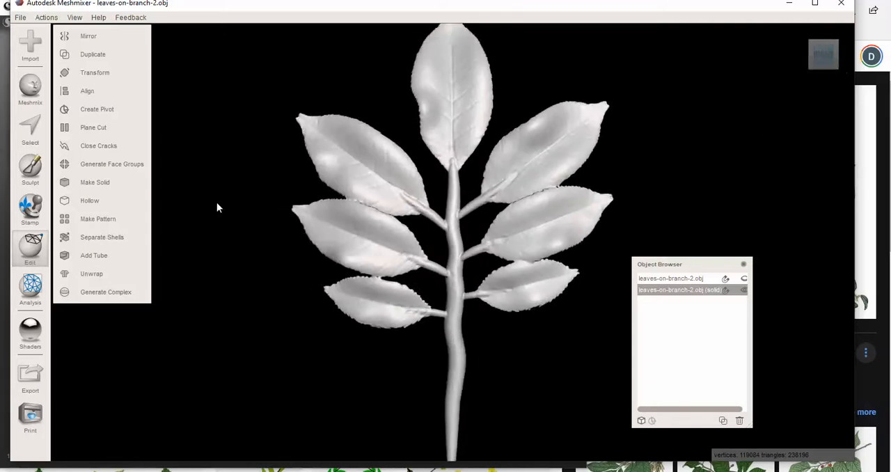
{"action": "scroll", "coordinate": [209, 200], "scroll_direction": "down", "scroll_amount": 3}
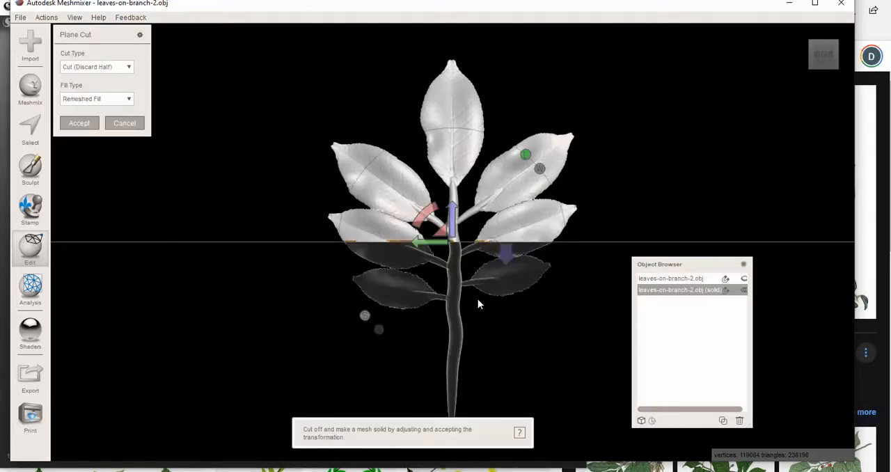
{"action": "left_click_drag", "start_coordinate": [453, 215], "coordinate": [438, 324]}
{"action": "right_click_drag", "start_coordinate": [293, 303], "coordinate": [282, 283]}
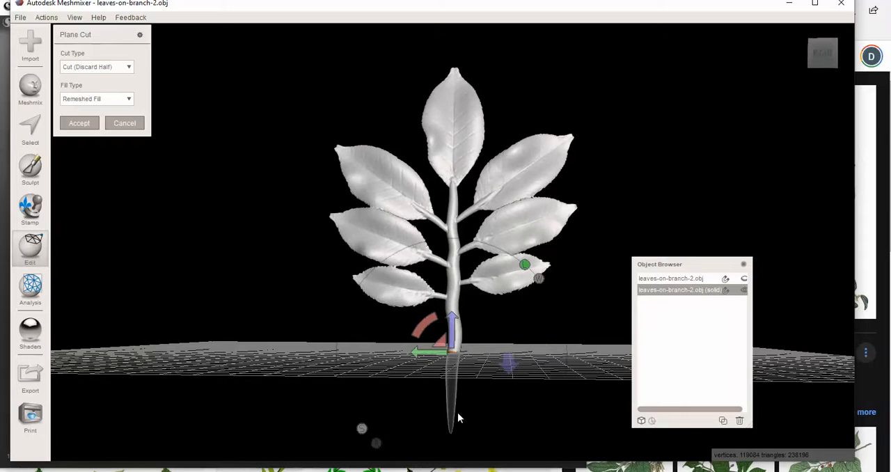
{"action": "left_click", "coordinate": [510, 362]}
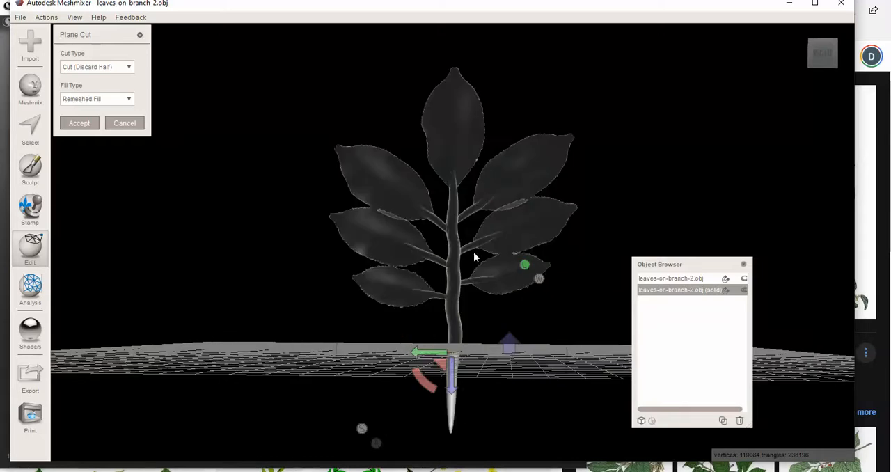
{"action": "left_click", "coordinate": [508, 347]}
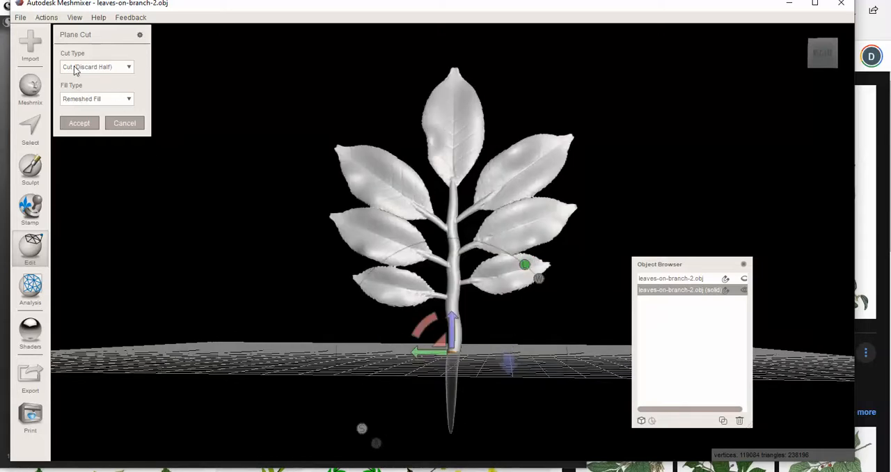
{"action": "right_click_drag", "start_coordinate": [252, 278], "coordinate": [374, 375]}
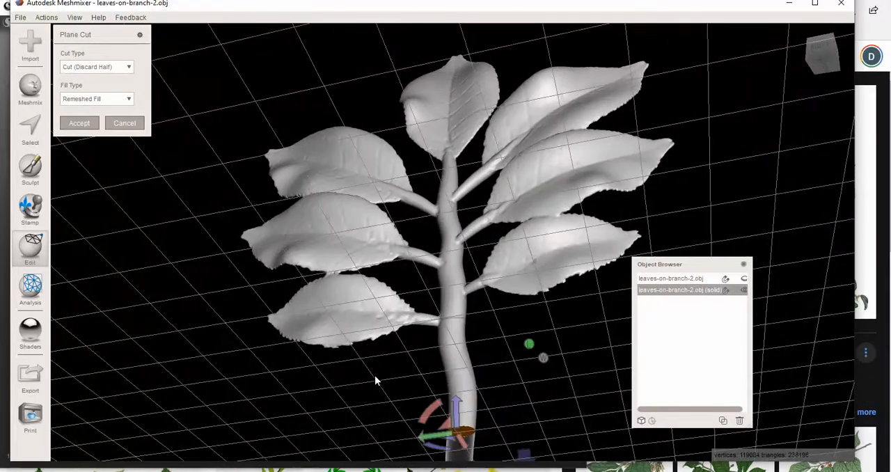
{"action": "left_click", "coordinate": [88, 123]}
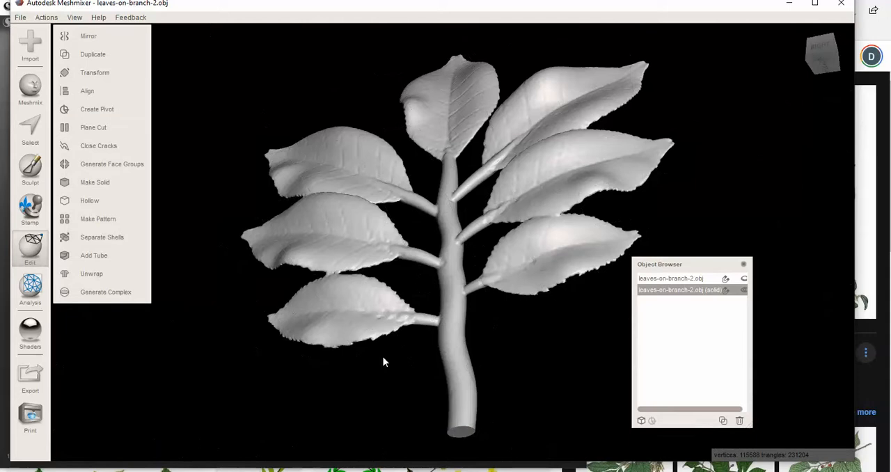
{"action": "scroll", "coordinate": [382, 357], "scroll_direction": "down", "scroll_amount": 5}
{"action": "right_click_drag", "start_coordinate": [362, 402], "coordinate": [409, 404]}
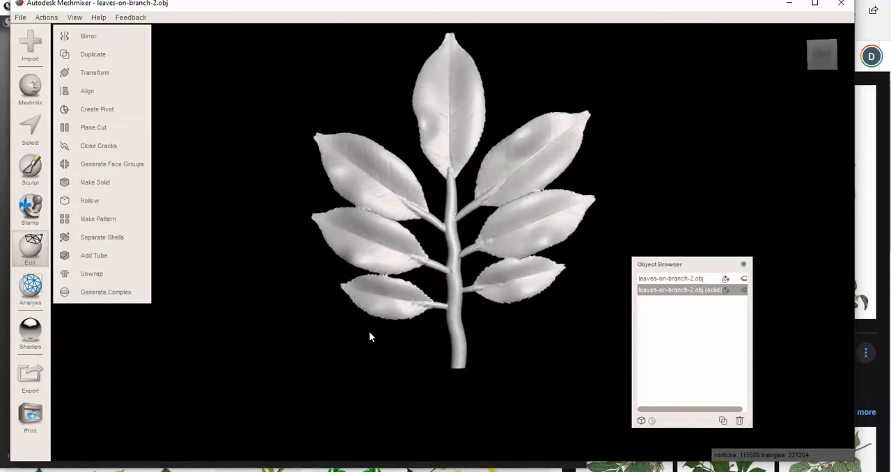
Export the trimmed solid to the Pictures folder in OBJ format as leaves-on-branch-2-SOLID-2
{"action": "left_click", "coordinate": [20, 17]}
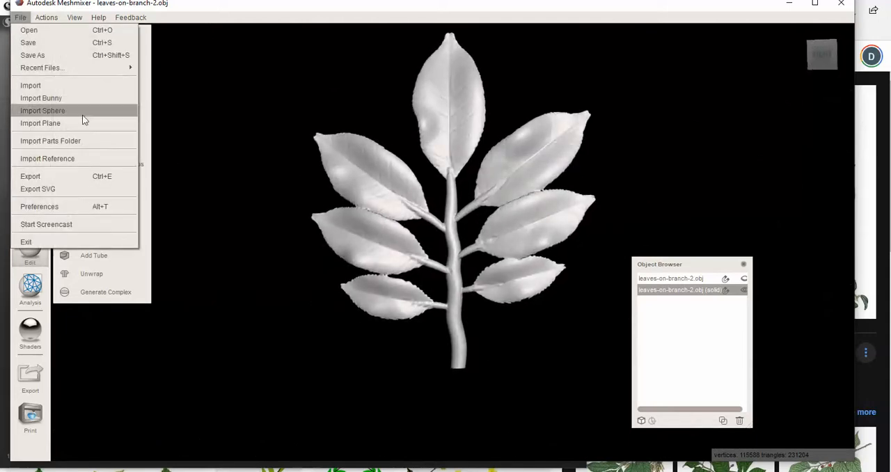
{"action": "left_click", "coordinate": [57, 176]}
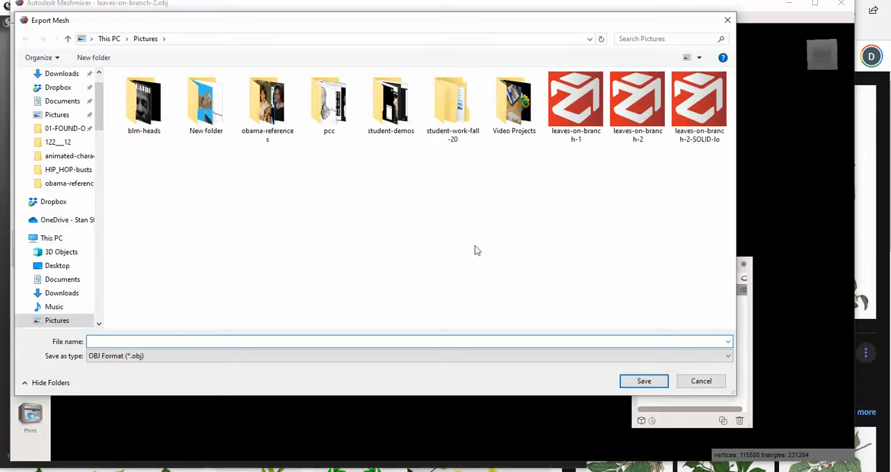
{"action": "left_click", "coordinate": [698, 118]}
{"action": "left_click", "coordinate": [204, 341]}
{"action": "key", "text": "BackSpace"}
{"action": "key", "text": "BackSpace"}
{"action": "key", "text": "BackSpace"}
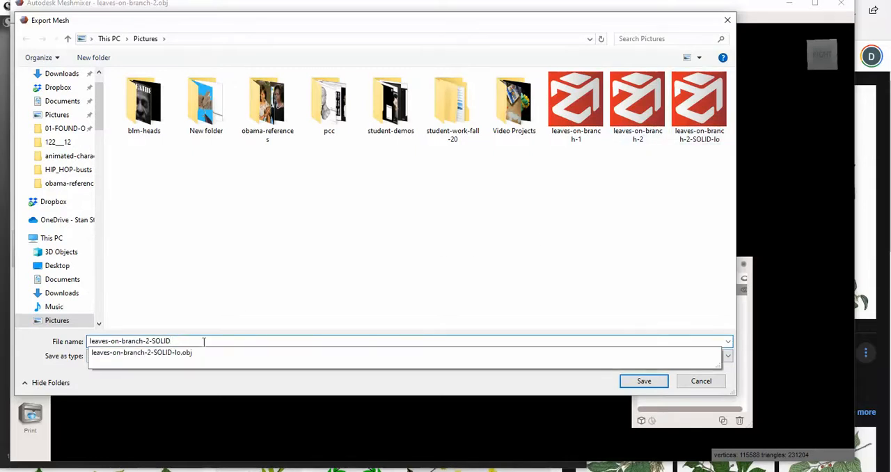
{"action": "type", "text": "-2"}
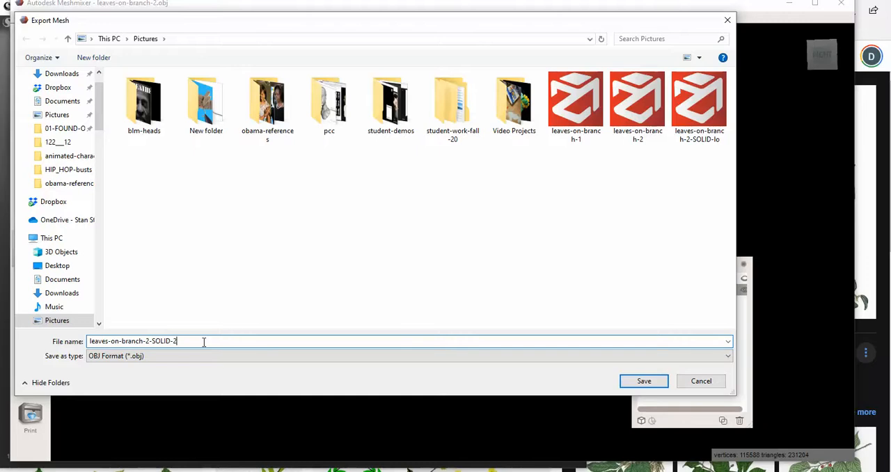
{"action": "left_click", "coordinate": [650, 384]}
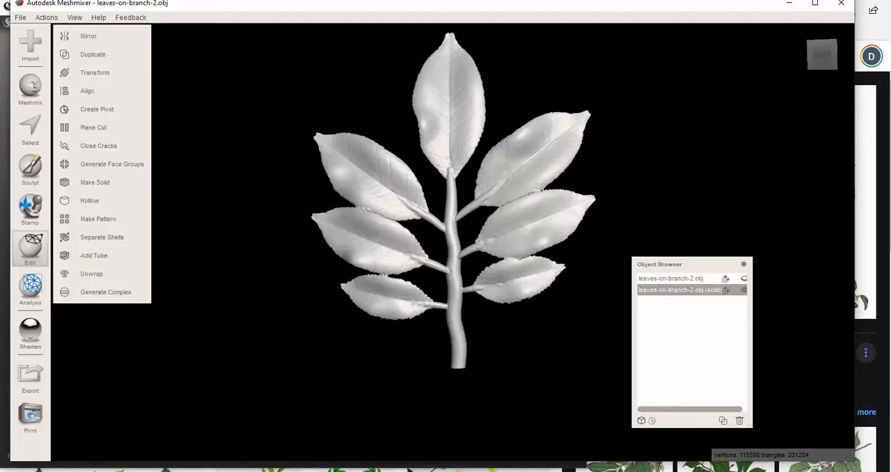
Switch to Sculptris and import leaves-on-branch-2-SOLID-2 from the Pictures folder as a new scene
{"action": "key", "text": "alt+Tab"}
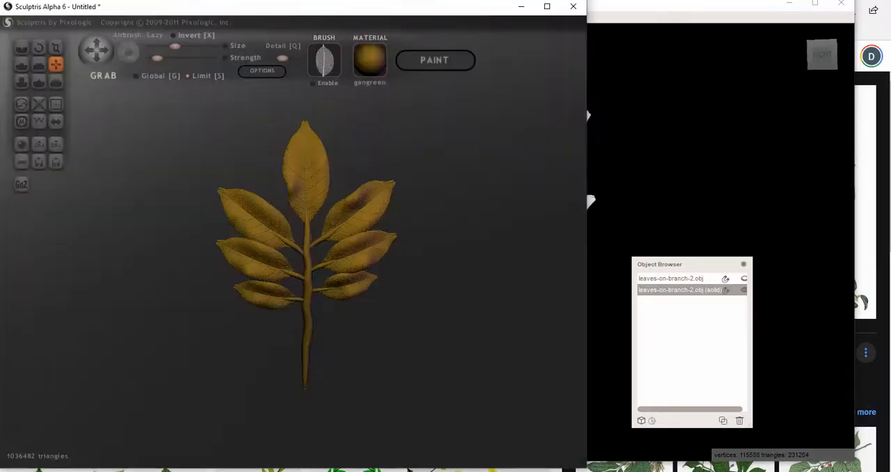
{"action": "left_click", "coordinate": [40, 148]}
{"action": "scroll", "coordinate": [293, 216], "scroll_direction": "down", "scroll_amount": 1}
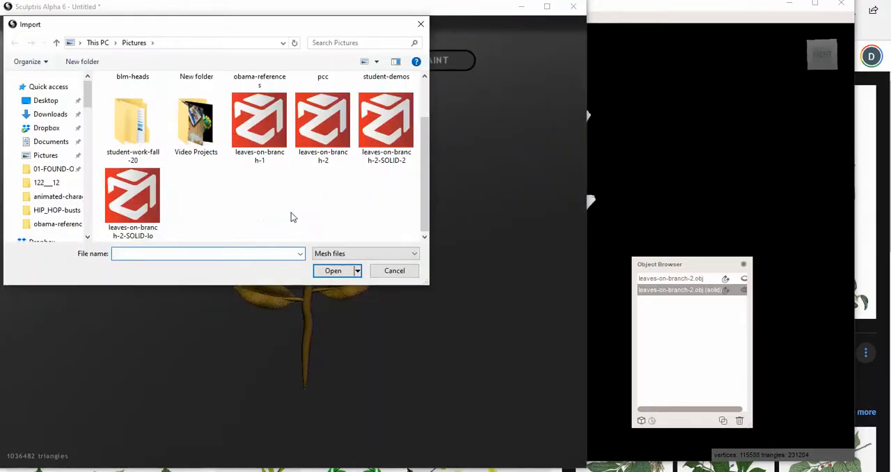
{"action": "left_click", "coordinate": [386, 123]}
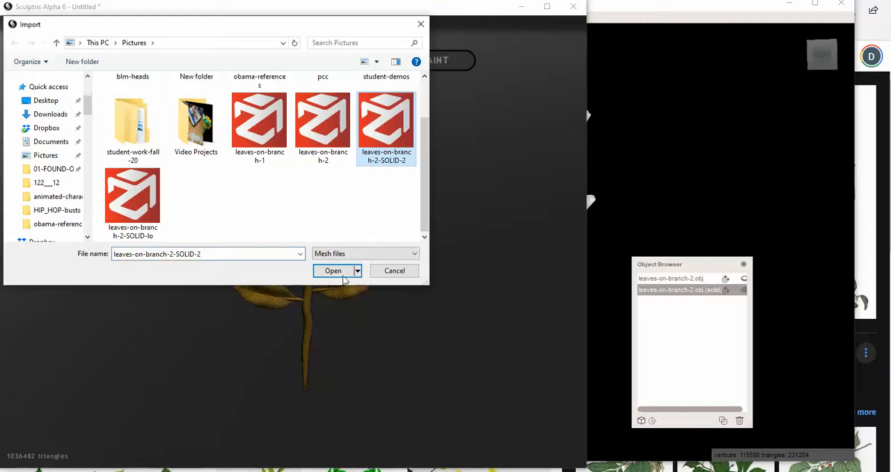
{"action": "left_click", "coordinate": [335, 270]}
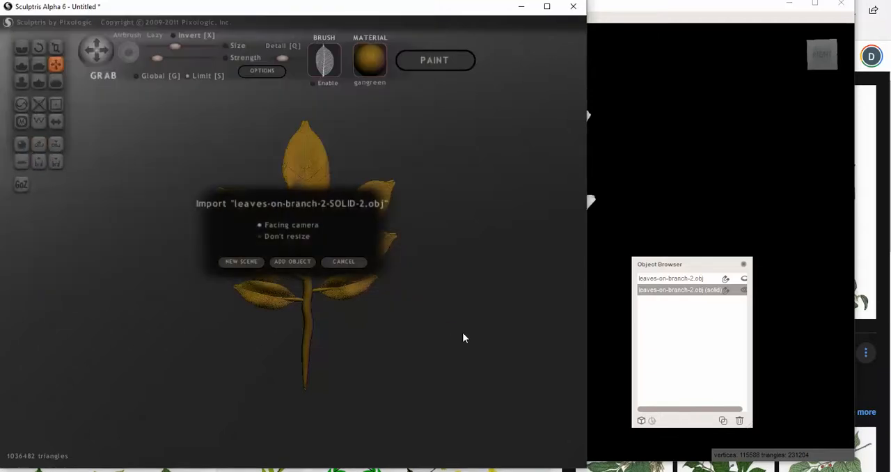
{"action": "left_click", "coordinate": [245, 261]}
{"action": "left_click", "coordinate": [438, 269]}
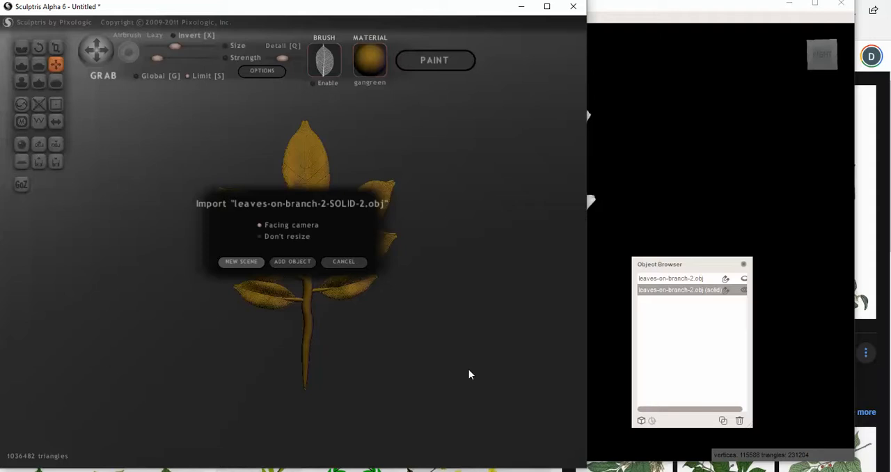
{"action": "mouse_move", "coordinate": [469, 369]}
{"action": "left_mouse_down"}
{"action": "mouse_move", "coordinate": [444, 375]}
{"action": "mouse_move", "coordinate": [463, 371]}
{"action": "left_mouse_up"}
{"action": "scroll", "coordinate": [403, 367], "scroll_direction": "down", "scroll_amount": 2}
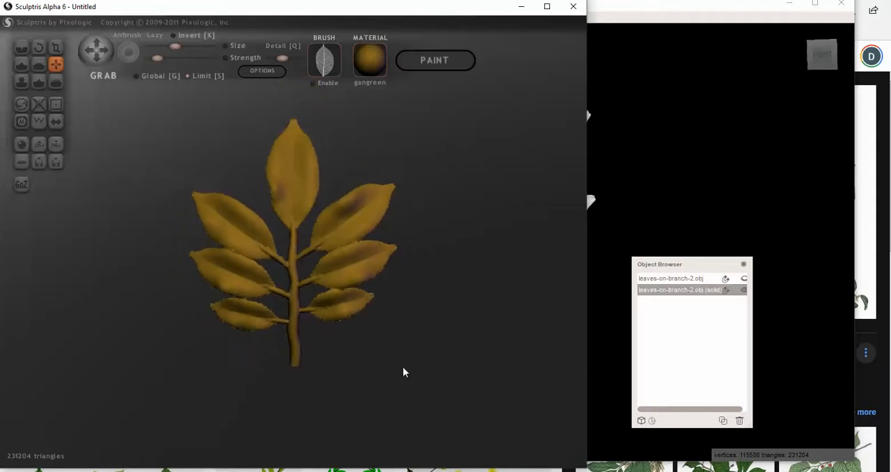
Smooth the main stem and the joints between leaf stalks and leaves on the branch's front side
{"action": "scroll", "coordinate": [403, 369], "scroll_direction": "up", "scroll_amount": 4}
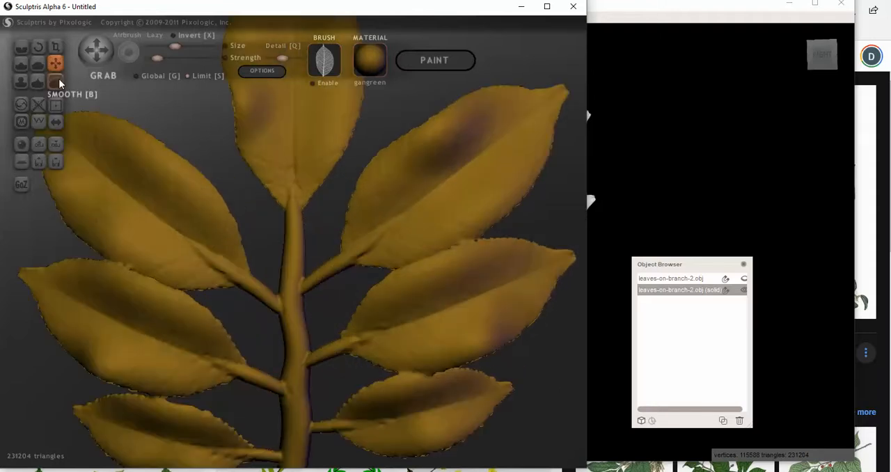
{"action": "left_click", "coordinate": [55, 82]}
{"action": "scroll", "coordinate": [263, 232], "scroll_direction": "up", "scroll_amount": 2}
{"action": "mouse_move", "coordinate": [288, 320]}
{"action": "left_mouse_down"}
{"action": "mouse_move", "coordinate": [279, 360]}
{"action": "mouse_move", "coordinate": [295, 306]}
{"action": "left_mouse_up"}
{"action": "right_click_drag", "start_coordinate": [352, 318], "coordinate": [298, 381]}
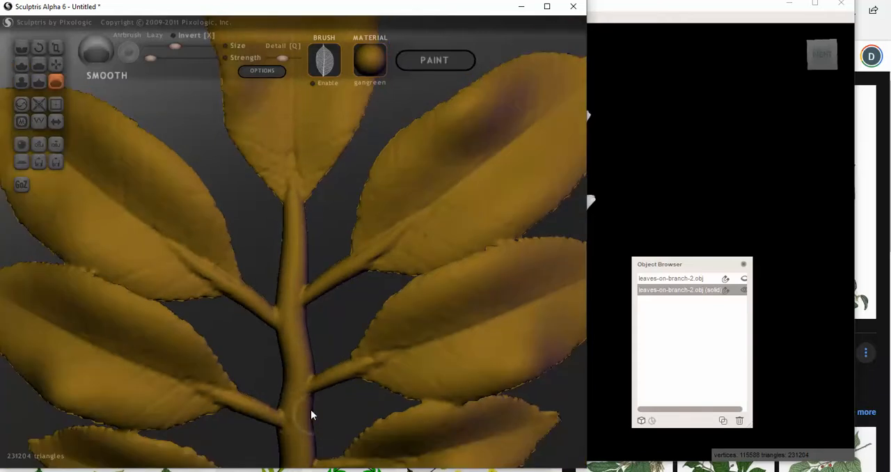
{"action": "scroll", "coordinate": [310, 410], "scroll_direction": "down", "scroll_amount": 2}
{"action": "right_click_drag", "start_coordinate": [305, 356], "coordinate": [306, 334]}
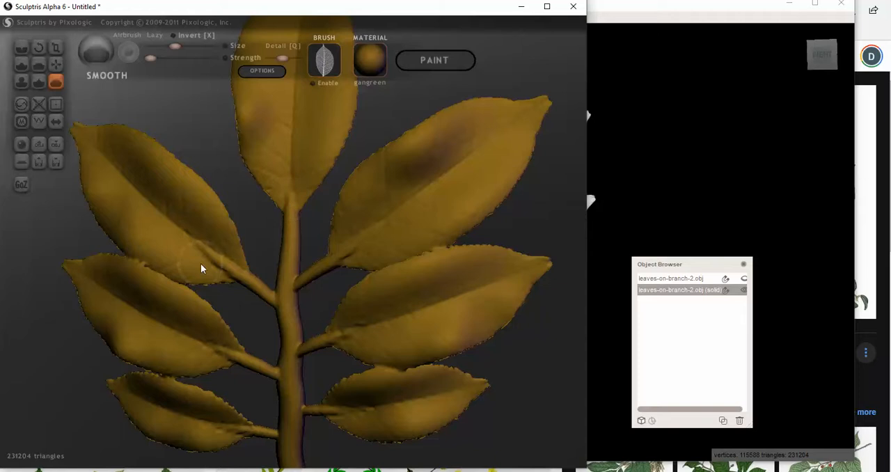
{"action": "right_click_drag", "start_coordinate": [233, 284], "coordinate": [225, 265]}
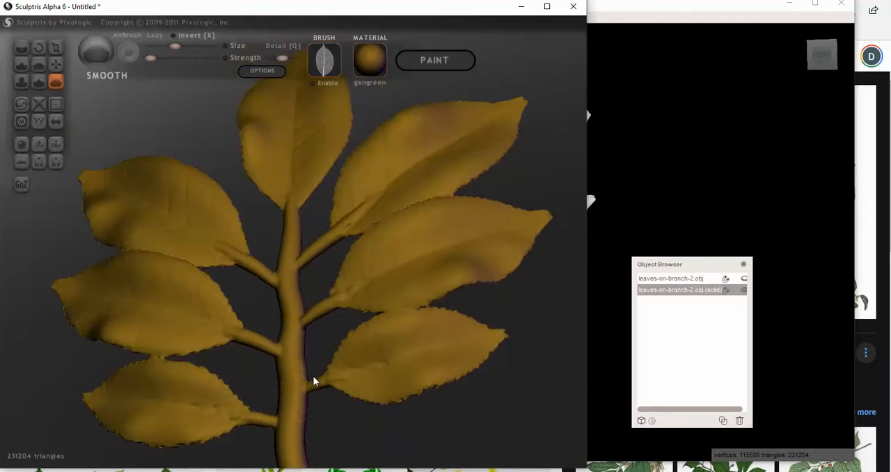
Turn the branch around and smooth the stem and leaf stalks on its back side
{"action": "right_click_drag", "start_coordinate": [329, 358], "coordinate": [146, 384]}
{"action": "mouse_move", "coordinate": [258, 302]}
{"action": "right_mouse_down"}
{"action": "mouse_move", "coordinate": [268, 281]}
{"action": "mouse_move", "coordinate": [277, 285]}
{"action": "mouse_move", "coordinate": [242, 298]}
{"action": "mouse_move", "coordinate": [303, 292]}
{"action": "right_mouse_up"}
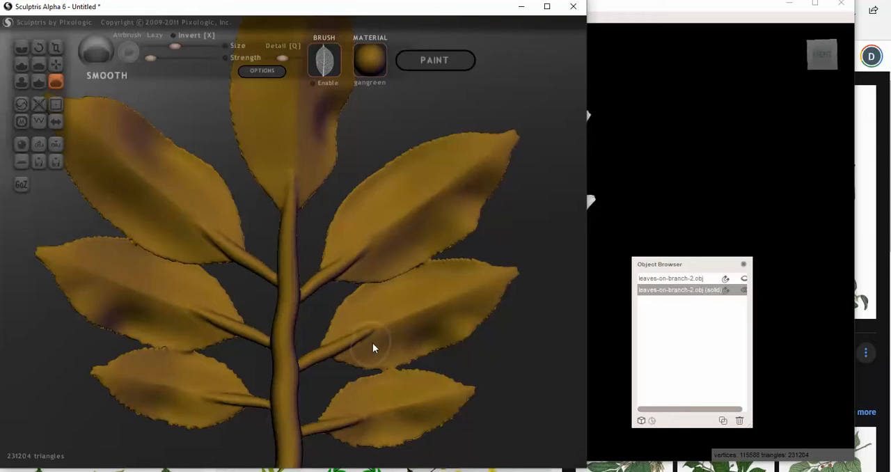
{"action": "right_click_drag", "start_coordinate": [370, 336], "coordinate": [106, 345]}
{"action": "scroll", "coordinate": [303, 359], "scroll_direction": "down", "scroll_amount": 4}
{"action": "scroll", "coordinate": [362, 371], "scroll_direction": "down", "scroll_amount": 4}
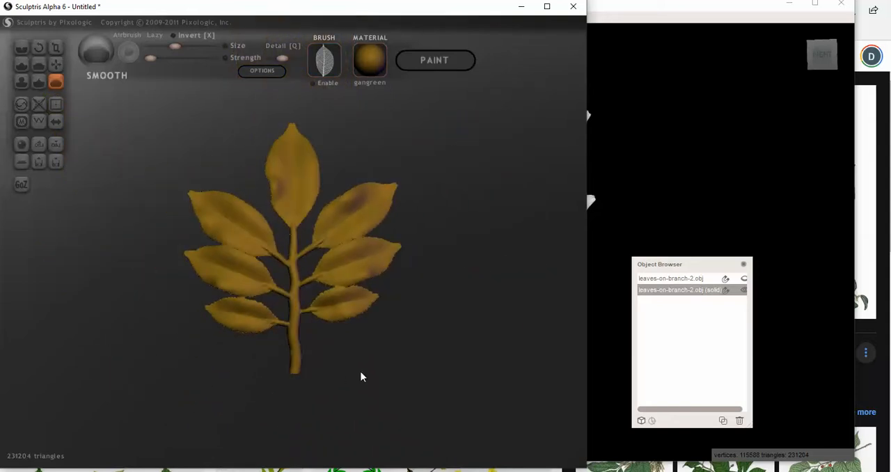
Stretch the whole branch lengthwise with the Scale tool, and try a sideways widening before undoing it
{"action": "left_click", "coordinate": [56, 64]}
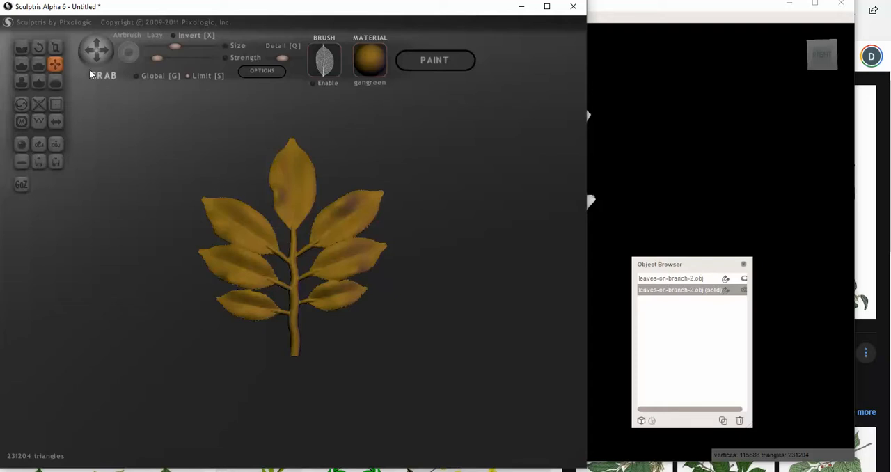
{"action": "left_click", "coordinate": [56, 47]}
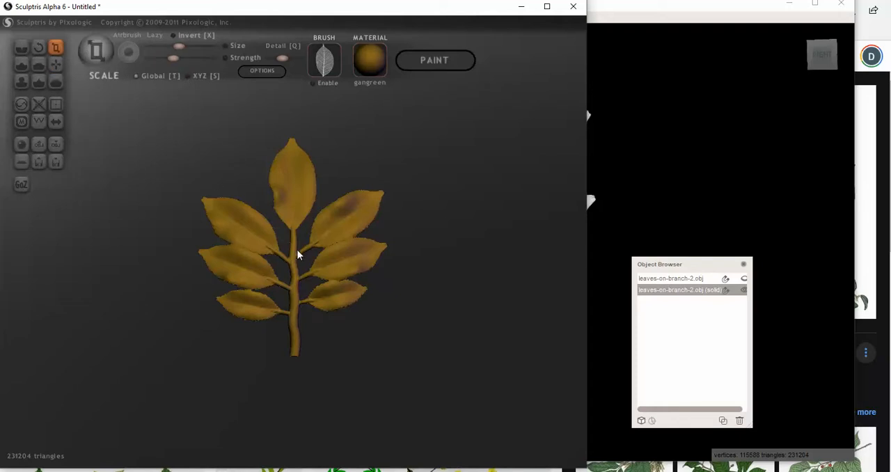
{"action": "left_click_drag", "start_coordinate": [297, 249], "coordinate": [290, 212]}
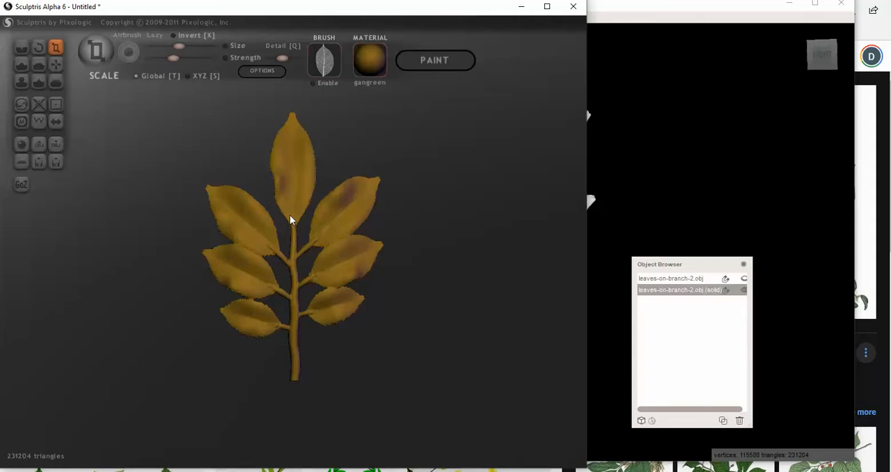
{"action": "left_click_drag", "start_coordinate": [386, 271], "coordinate": [416, 279]}
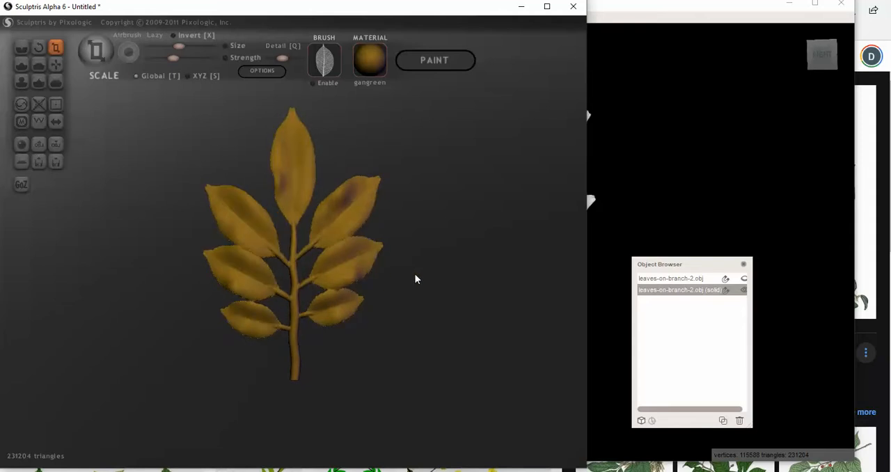
{"action": "left_click_drag", "start_coordinate": [323, 259], "coordinate": [410, 271]}
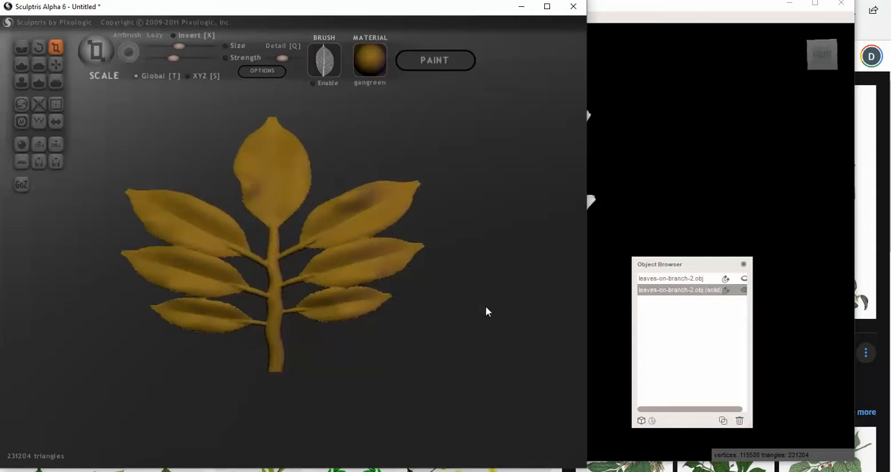
{"action": "key", "text": "ctrl+z"}
Bend the straight stem into a gentle curve with the Grab tool, working from several viewing angles
{"action": "left_click_drag", "start_coordinate": [400, 310], "coordinate": [350, 314]}
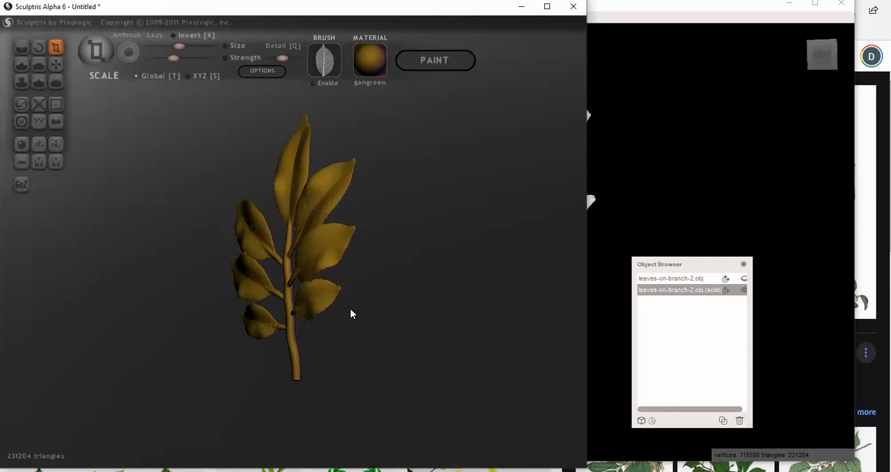
{"action": "left_click", "coordinate": [56, 64]}
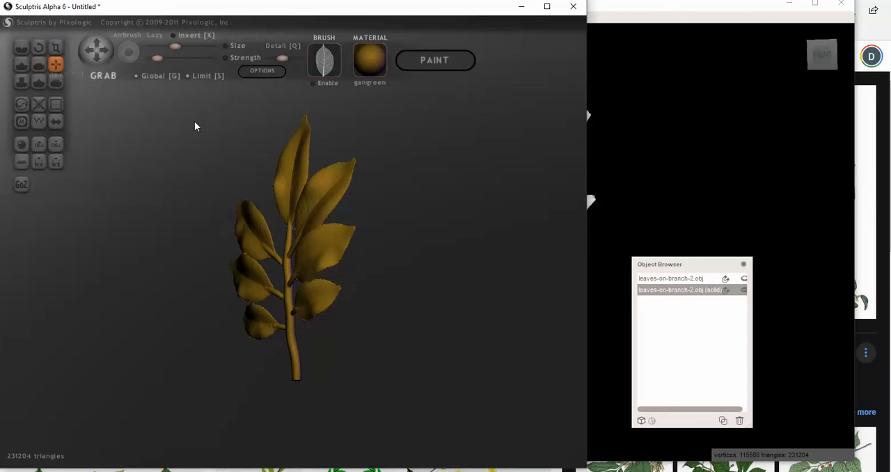
{"action": "scroll", "coordinate": [279, 303], "scroll_direction": "down", "scroll_amount": 5}
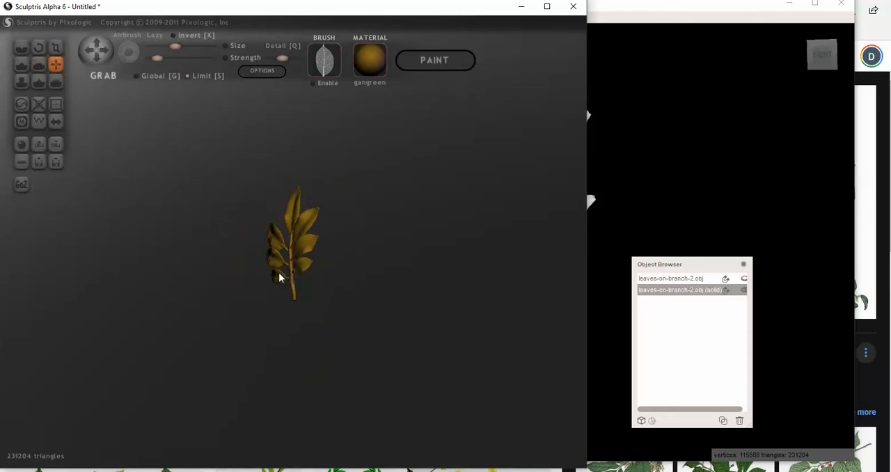
{"action": "left_click_drag", "start_coordinate": [288, 265], "coordinate": [294, 265]}
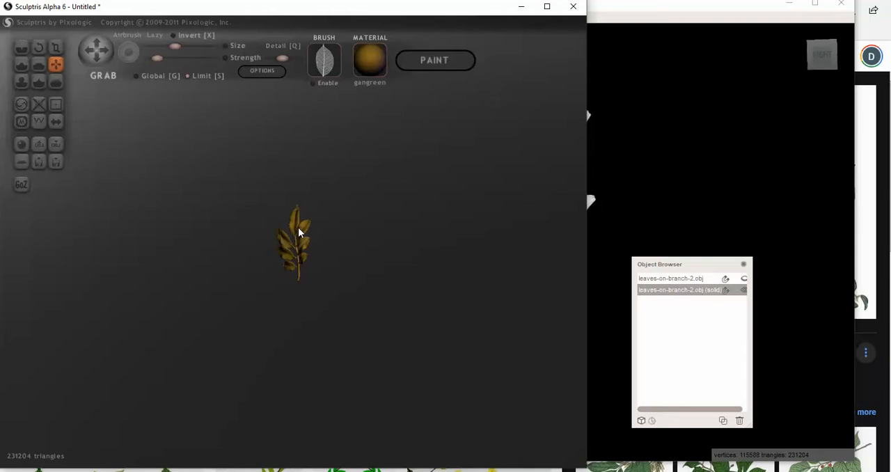
{"action": "left_click_drag", "start_coordinate": [318, 269], "coordinate": [366, 267]}
{"action": "scroll", "coordinate": [293, 259], "scroll_direction": "up", "scroll_amount": 2}
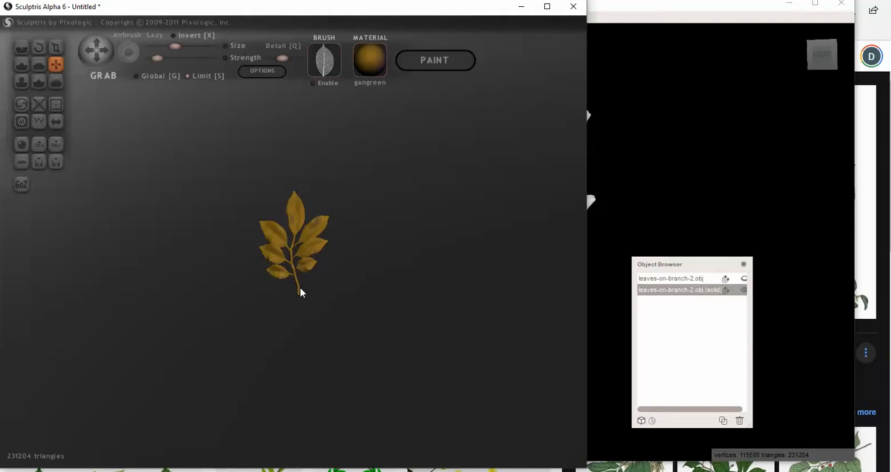
Shrink the lower leaves on one side of the stem using Scale in XYZ mode, and check the branch from the side
{"action": "left_click", "coordinate": [56, 47]}
{"action": "scroll", "coordinate": [203, 139], "scroll_direction": "up", "scroll_amount": 2}
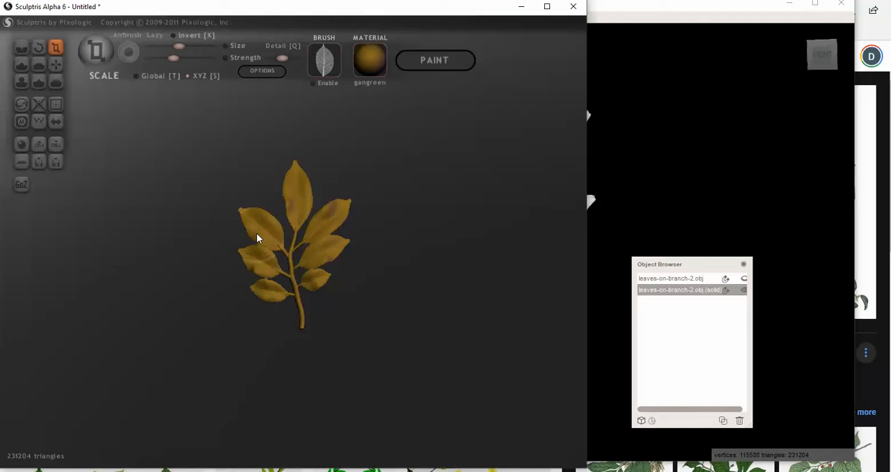
{"action": "left_click_drag", "start_coordinate": [216, 236], "coordinate": [332, 242]}
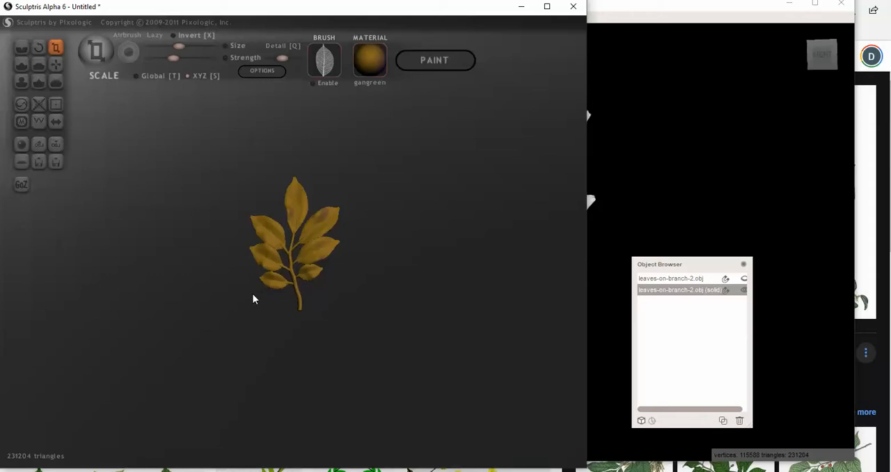
{"action": "left_click_drag", "start_coordinate": [247, 303], "coordinate": [435, 370]}
{"action": "scroll", "coordinate": [430, 370], "scroll_direction": "up", "scroll_amount": 3}
{"action": "scroll", "coordinate": [368, 358], "scroll_direction": "up", "scroll_amount": 3}
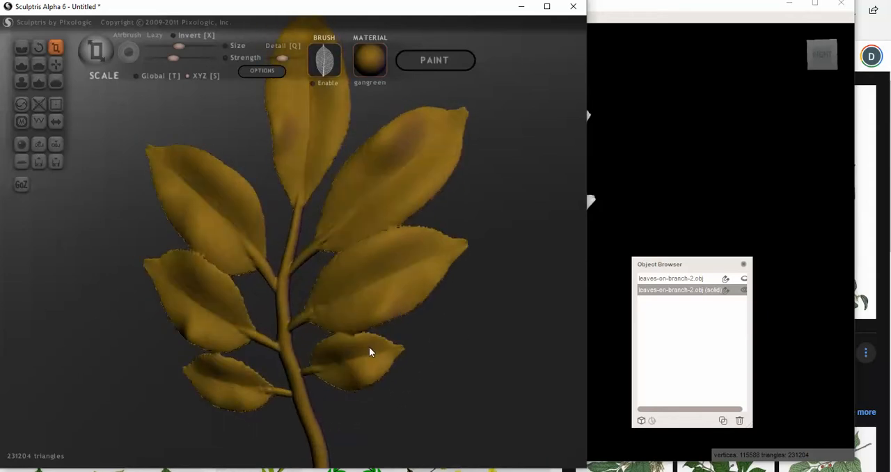
{"action": "scroll", "coordinate": [370, 350], "scroll_direction": "down", "scroll_amount": 5}
{"action": "left_click_drag", "start_coordinate": [419, 363], "coordinate": [273, 353]}
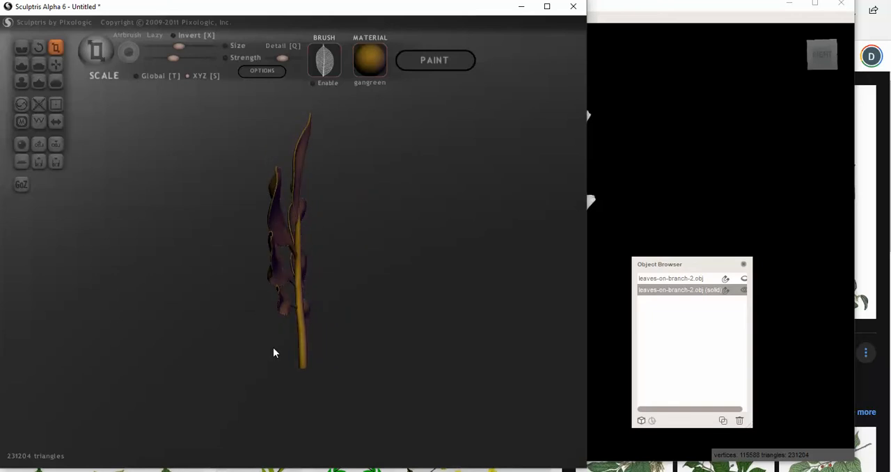
{"action": "left_click_drag", "start_coordinate": [111, 133], "coordinate": [385, 274]}
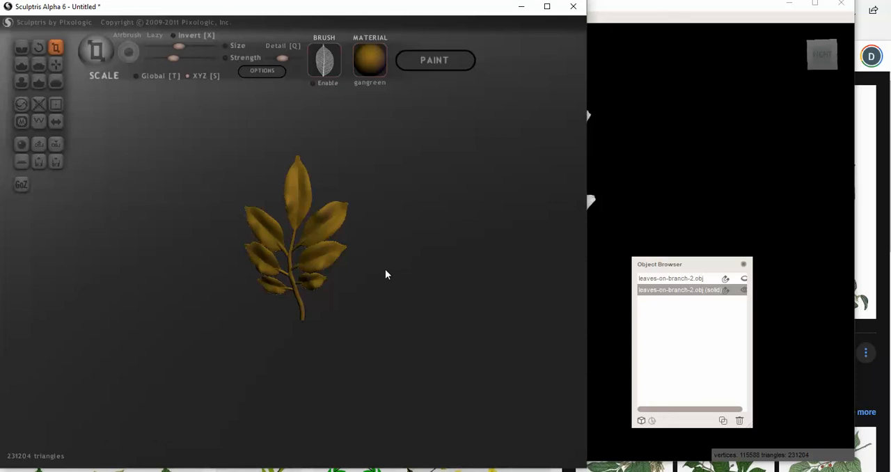